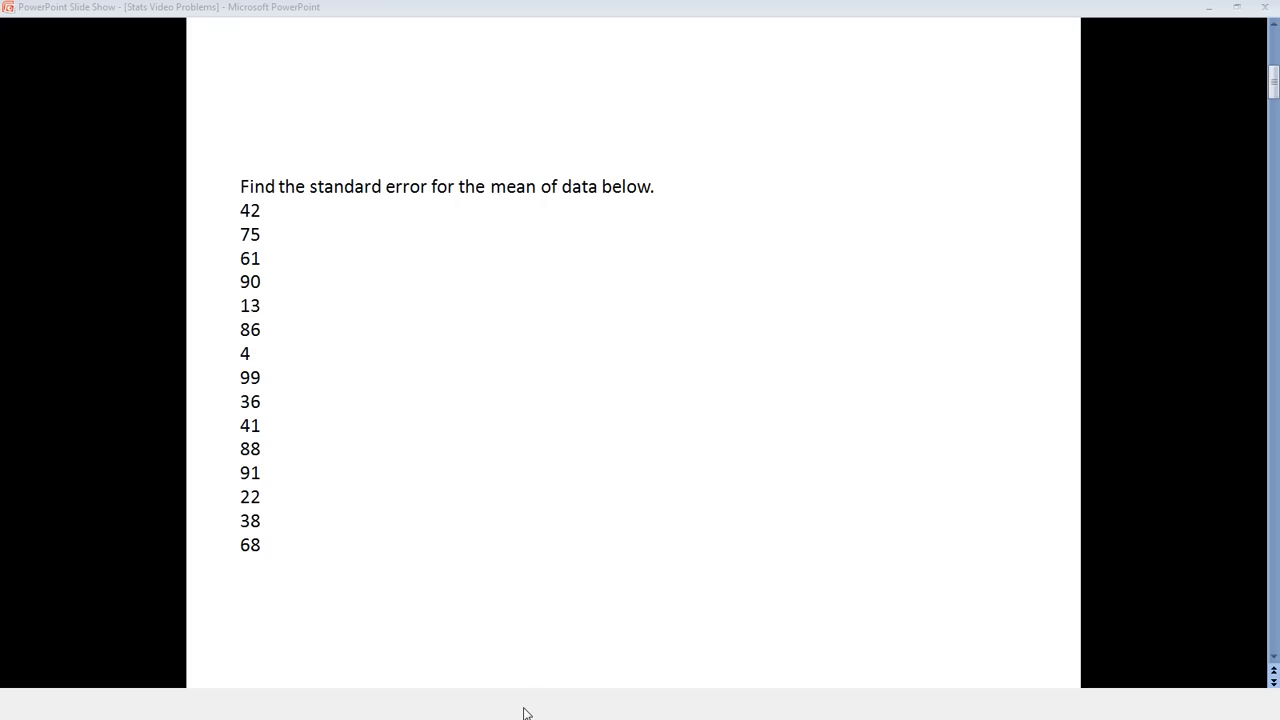
- Minimize the PowerPoint slide show to reveal the Jot! whiteboard
click(1211, 9)
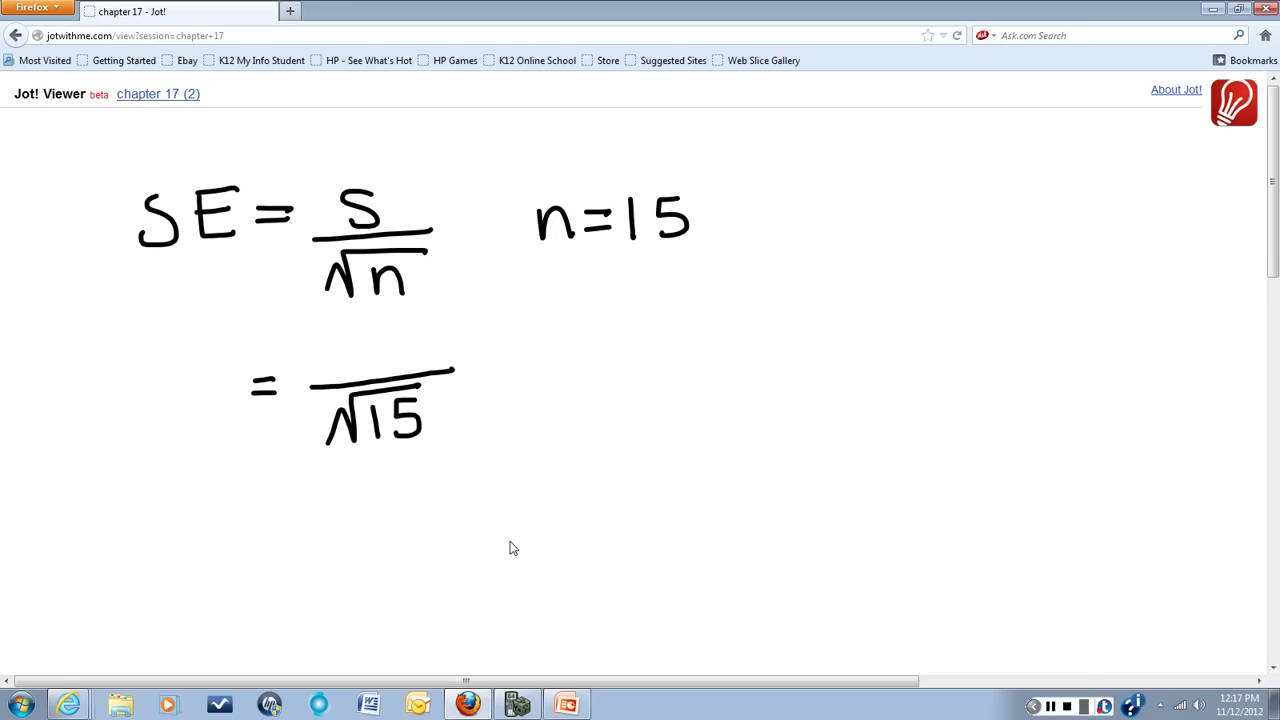
- Bring TI-SmartView forward and clear the home screen and key press history
click(517, 704)
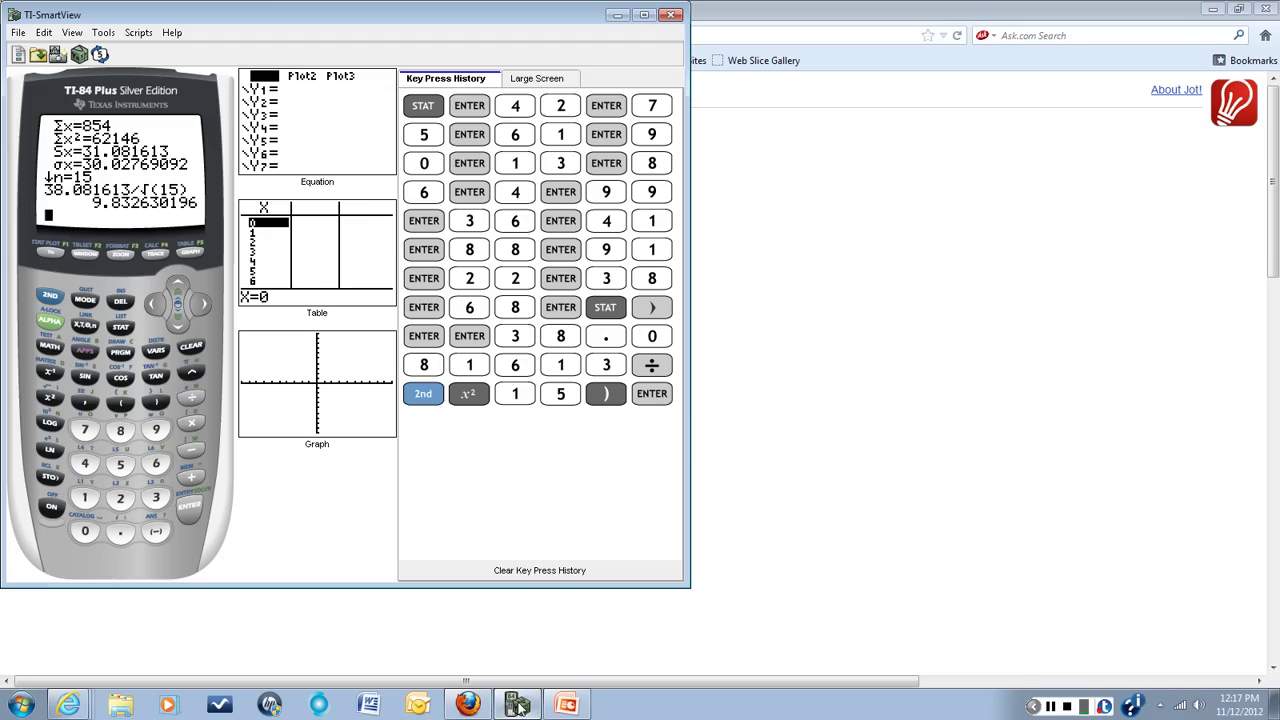
click(191, 346)
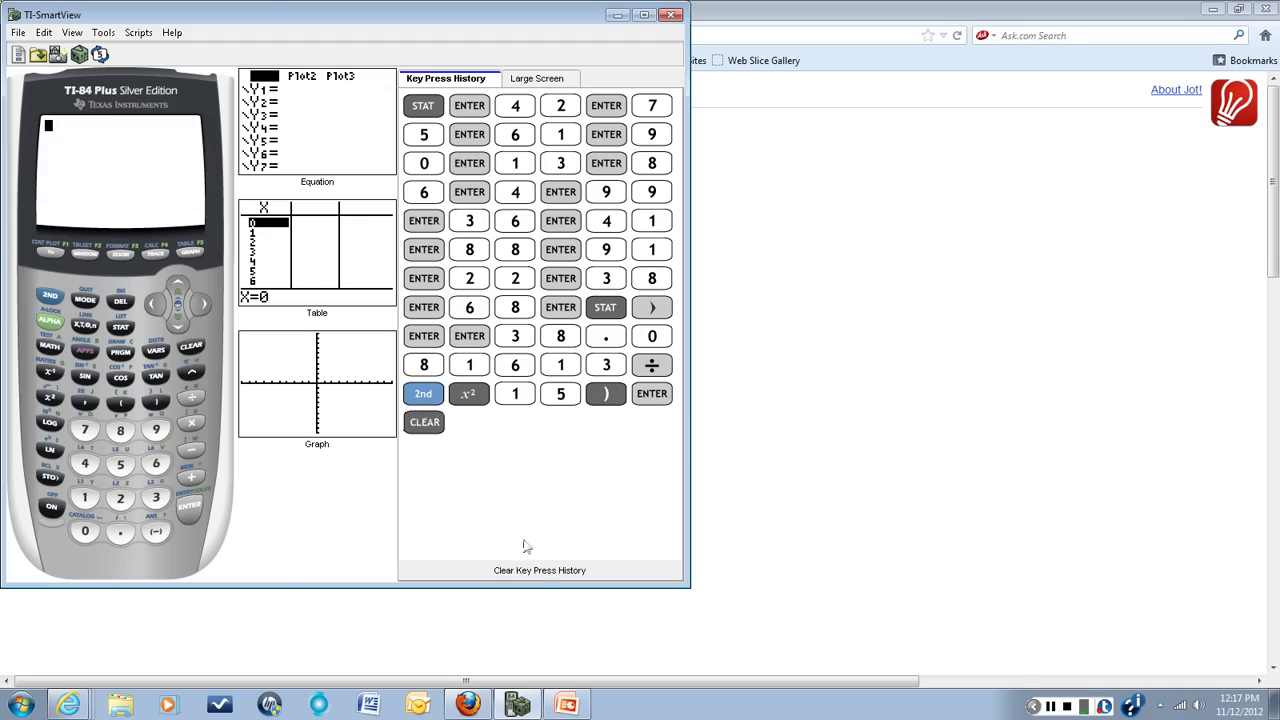
click(537, 572)
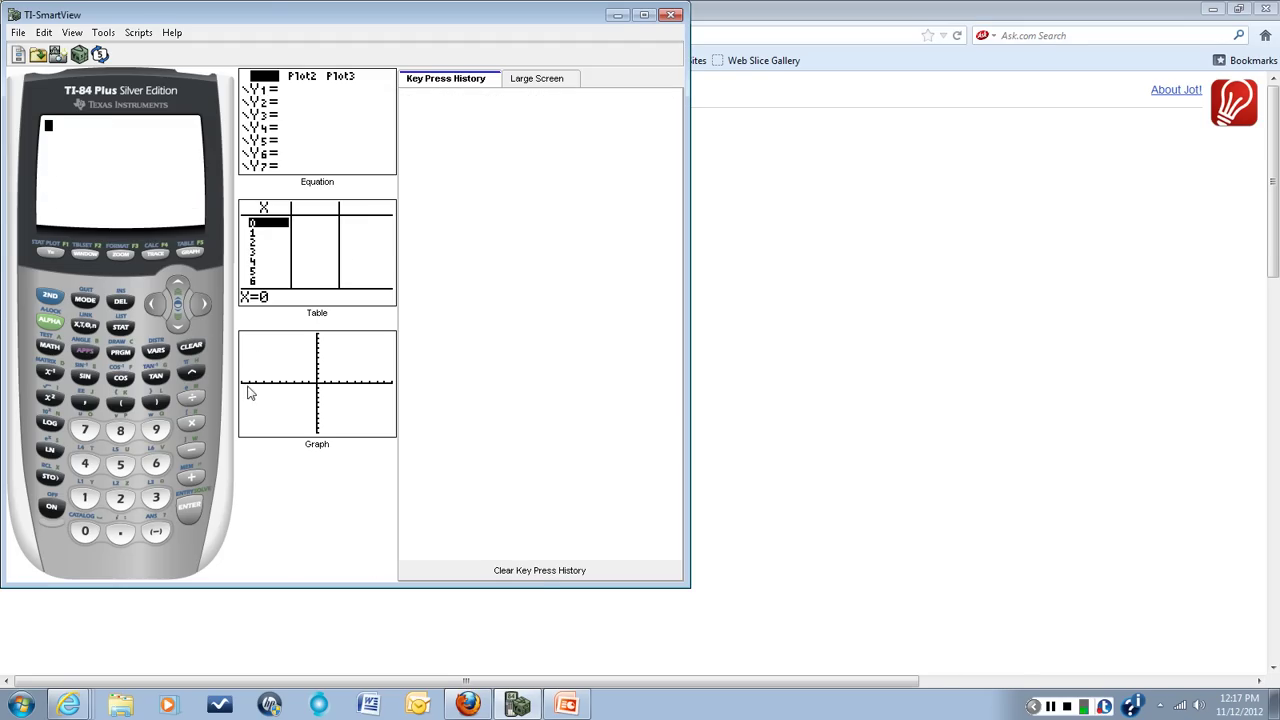
click(190, 347)
- Open the STAT list editor and erase the old contents of L1
click(121, 328)
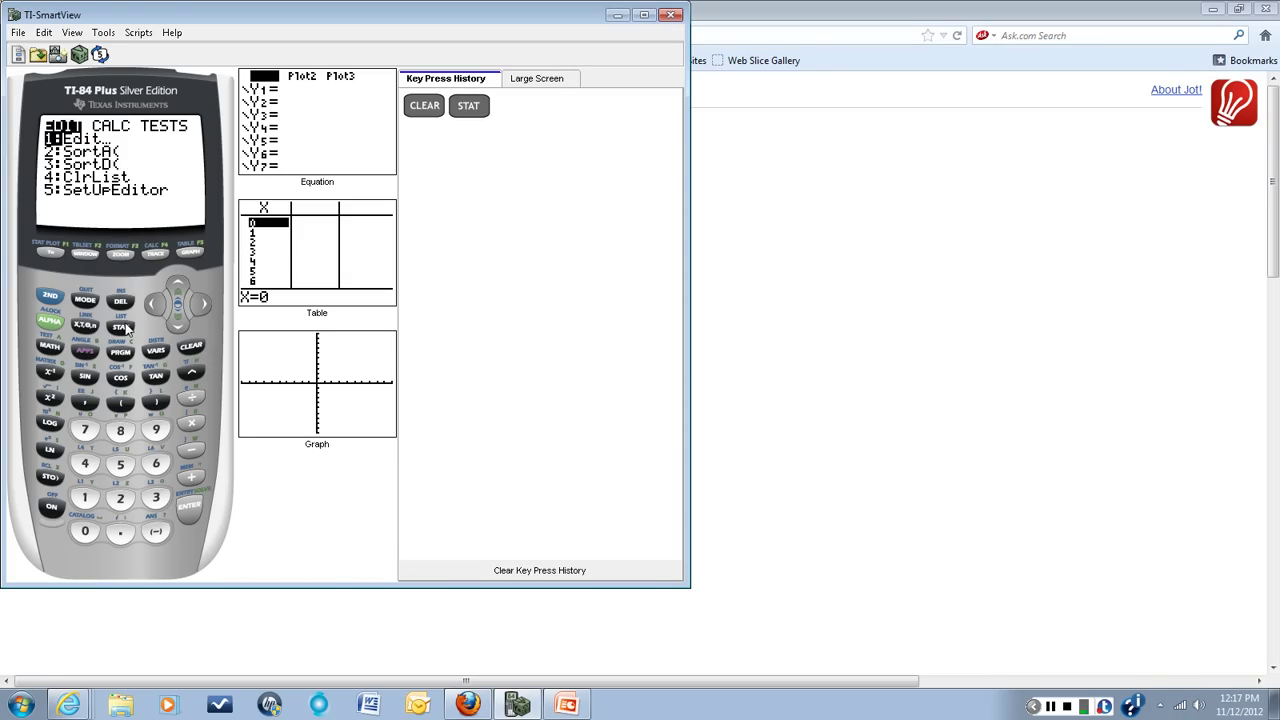
click(189, 507)
click(178, 287)
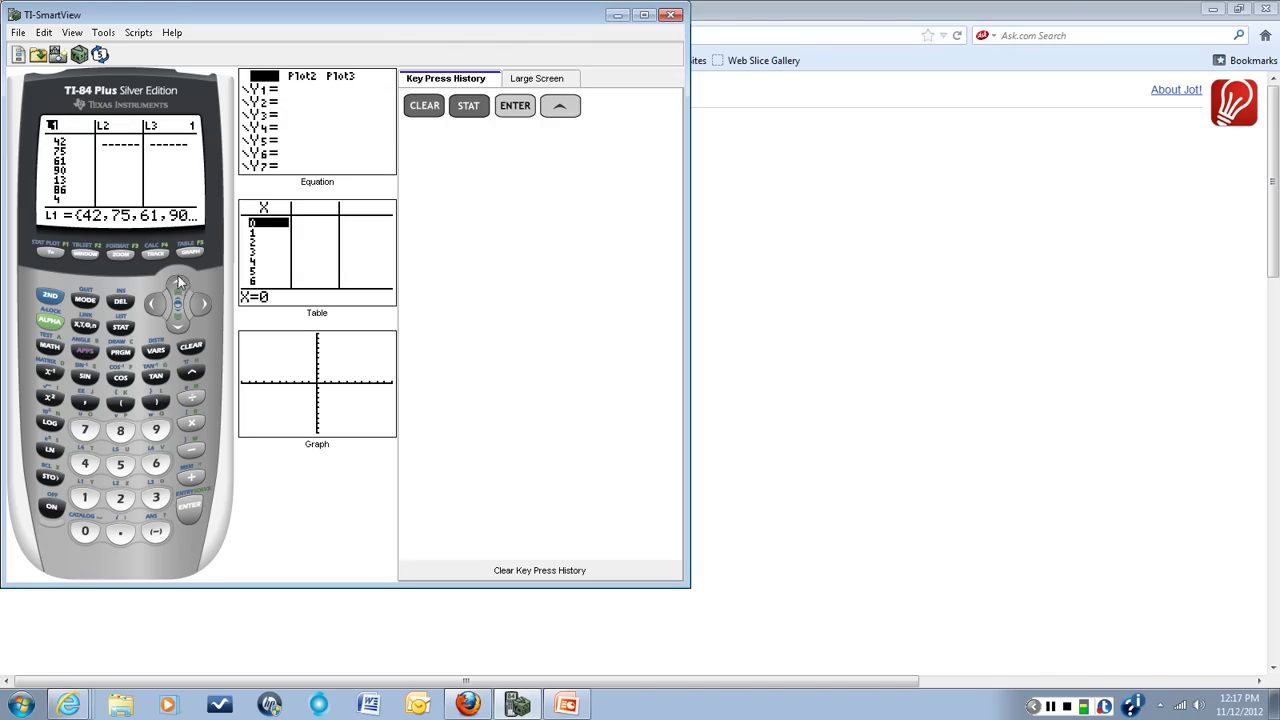
click(193, 347)
click(190, 508)
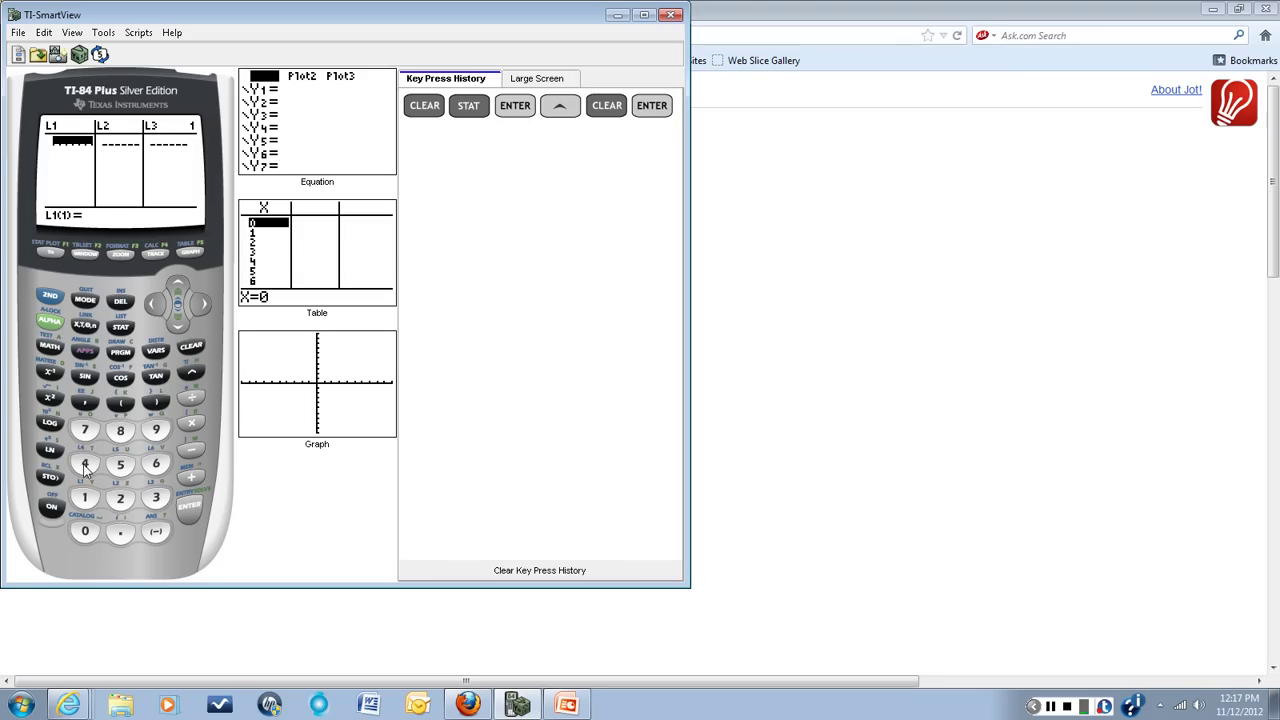
- Enter the data values into L1, starting with 42 and 75
click(85, 464)
click(121, 498)
click(189, 507)
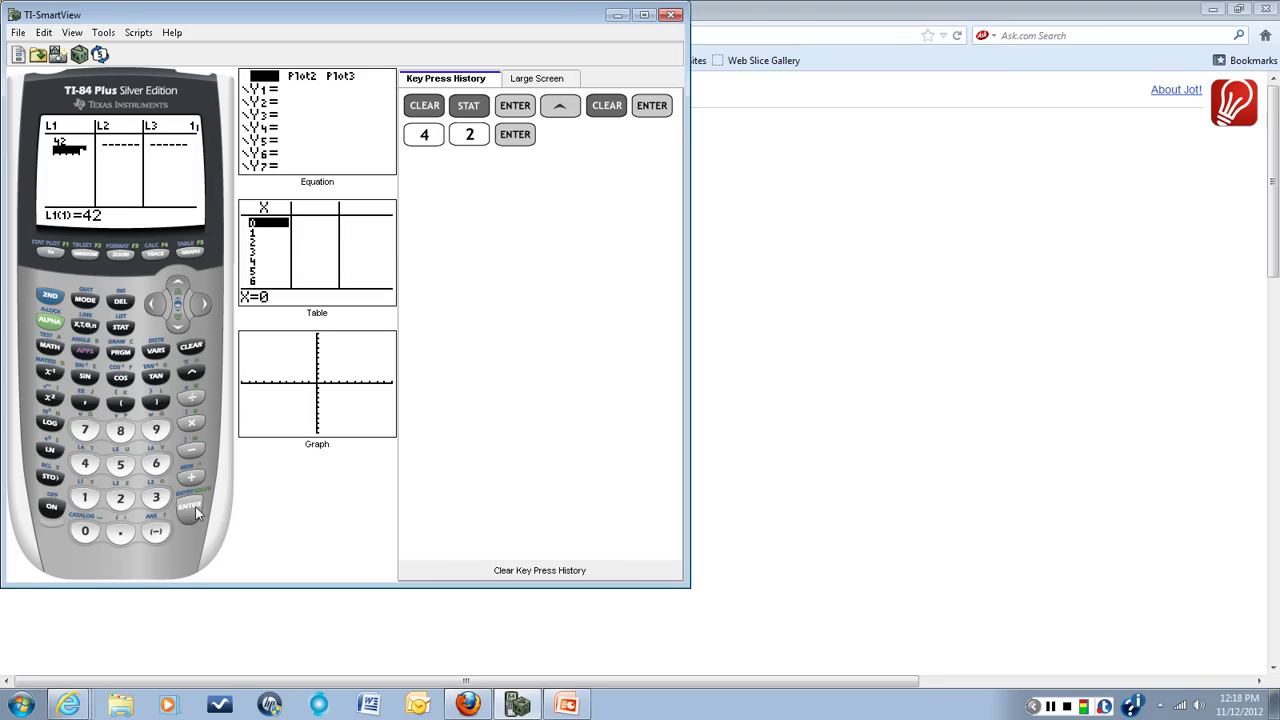
click(85, 430)
click(120, 464)
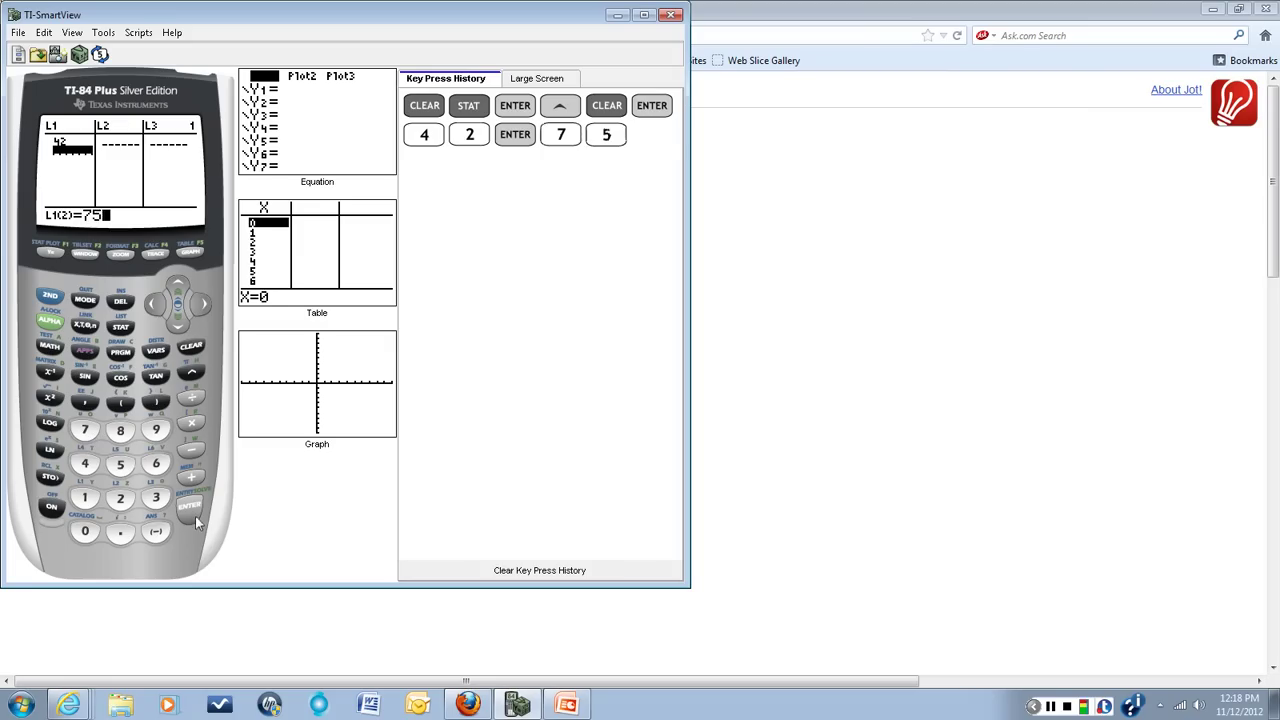
click(192, 512)
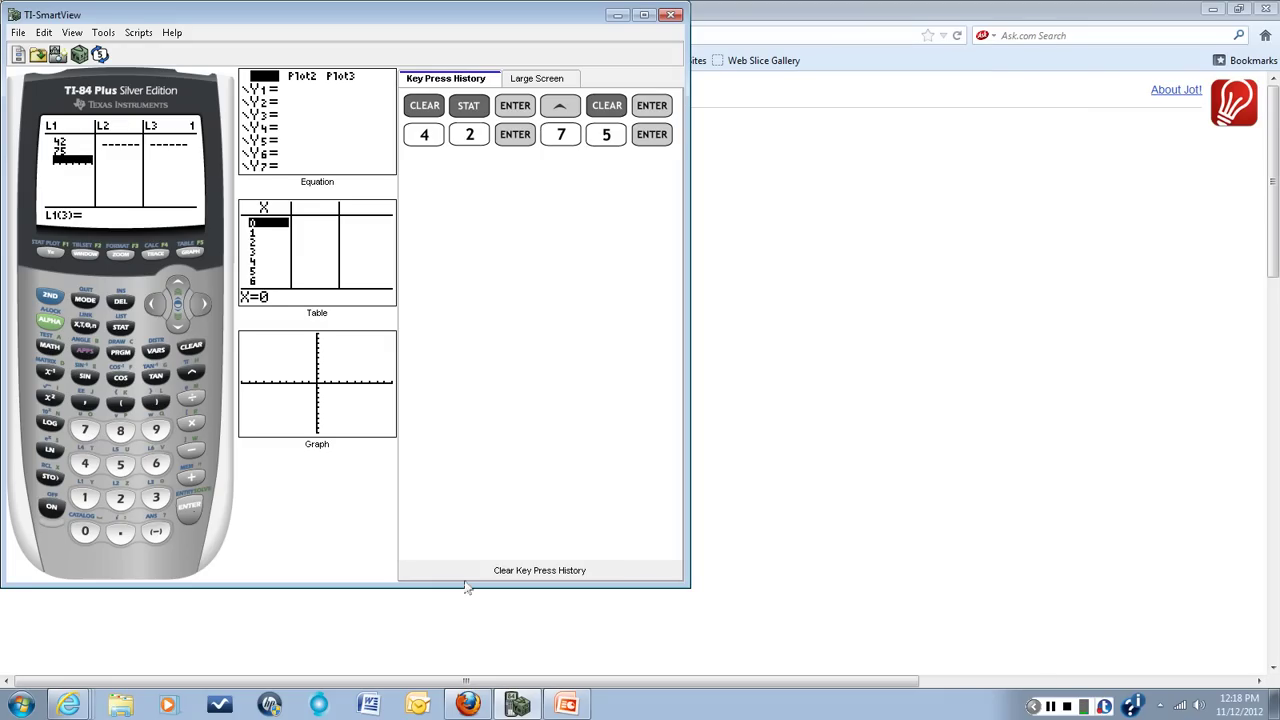
click(1051, 709)
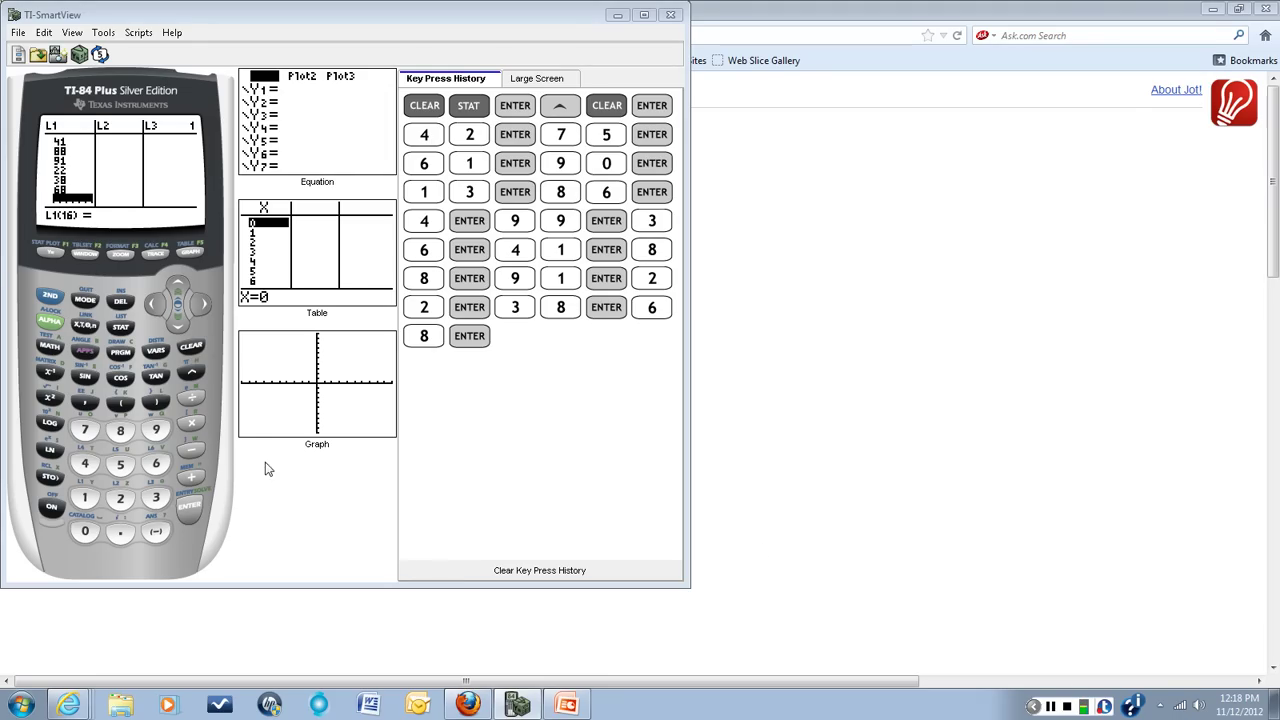
- Run 1-Var Stats from the STAT CALC menu on the L1 data
click(121, 330)
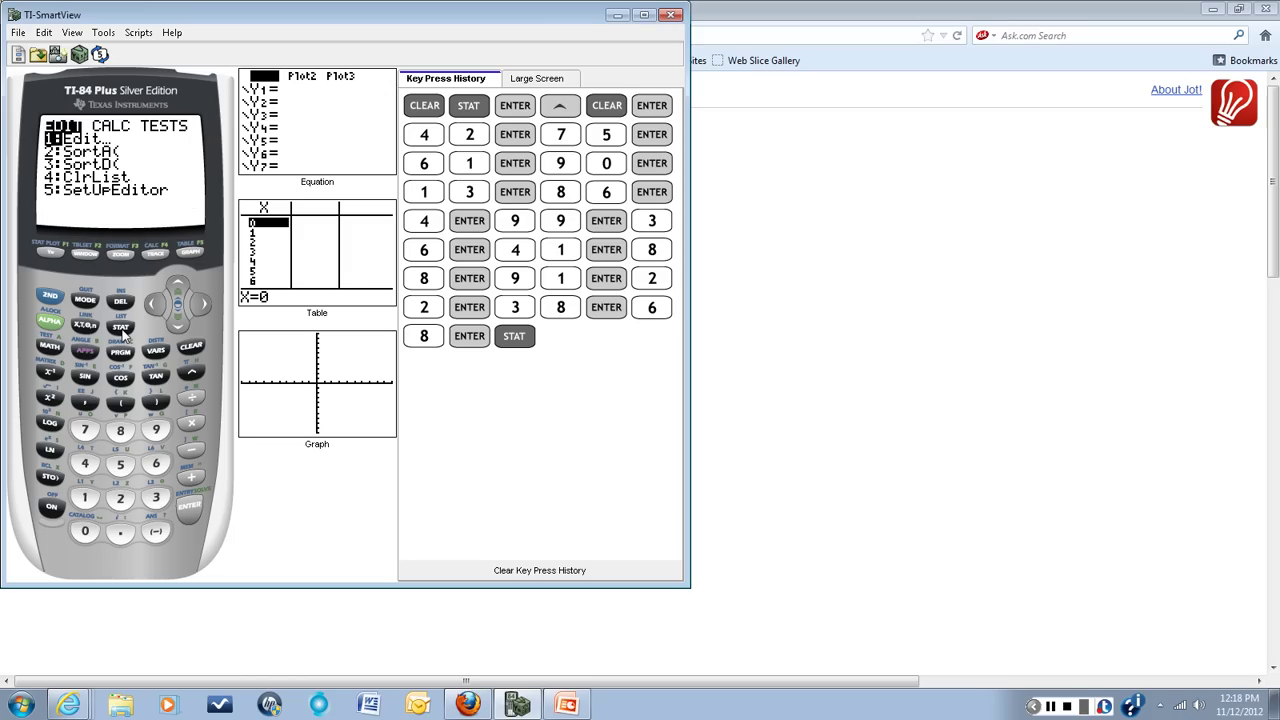
click(203, 306)
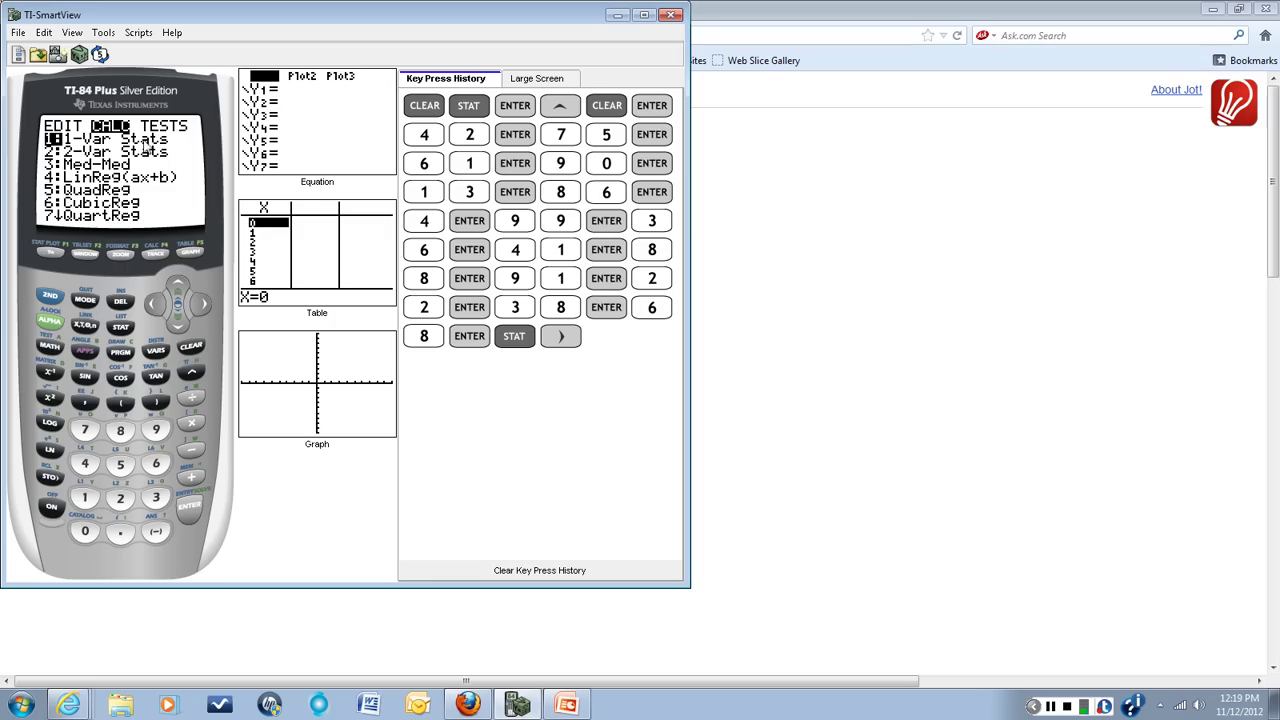
click(193, 509)
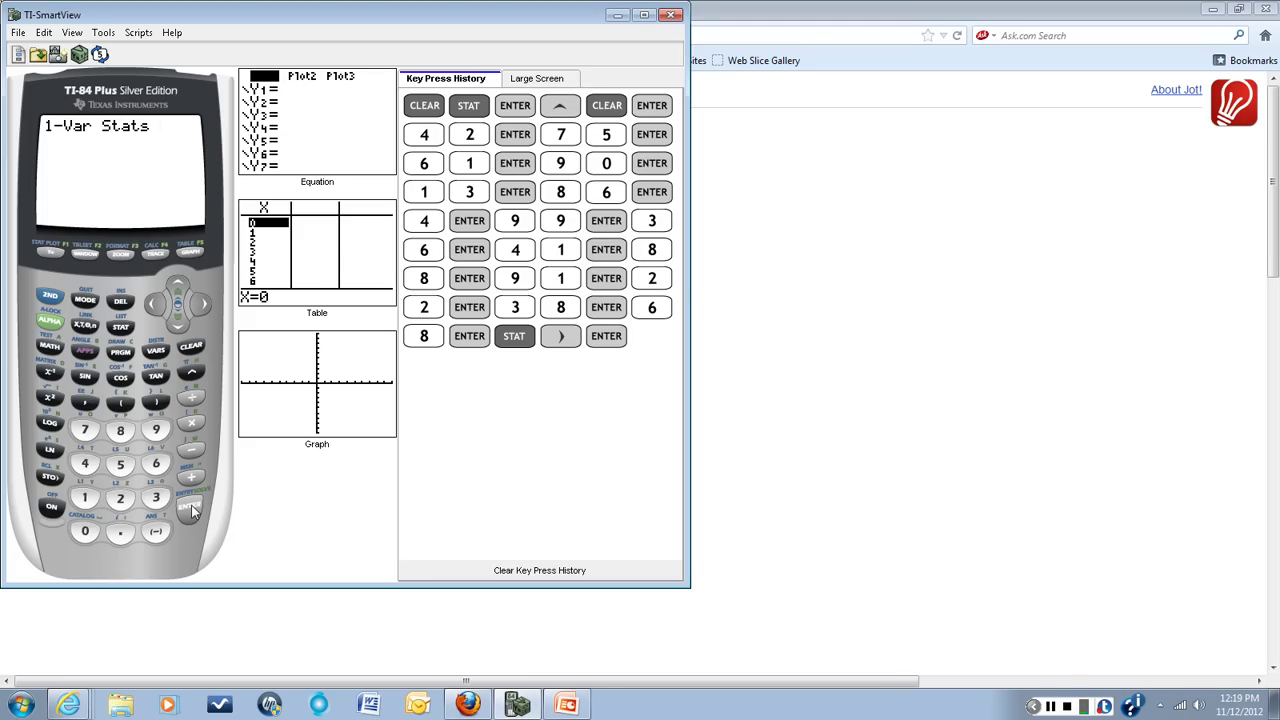
click(193, 511)
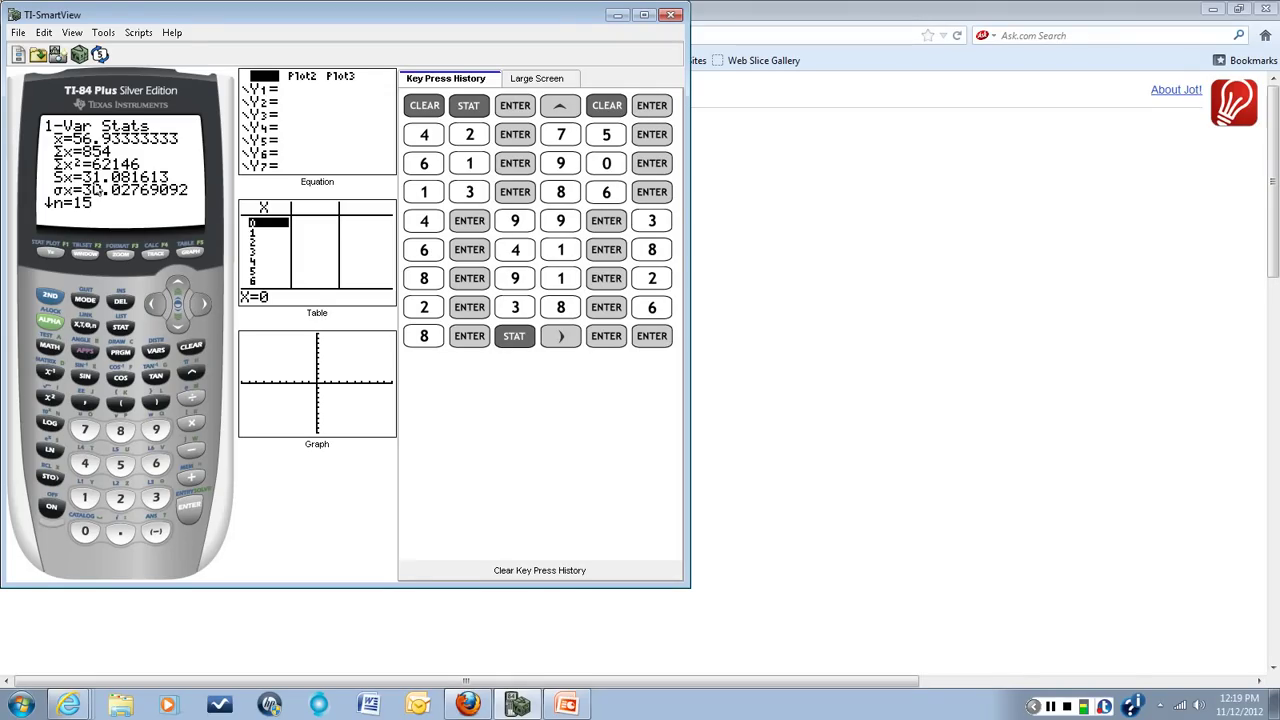
- Return to the Jot! whiteboard in Firefox to write 31.081613 above √15
click(762, 420)
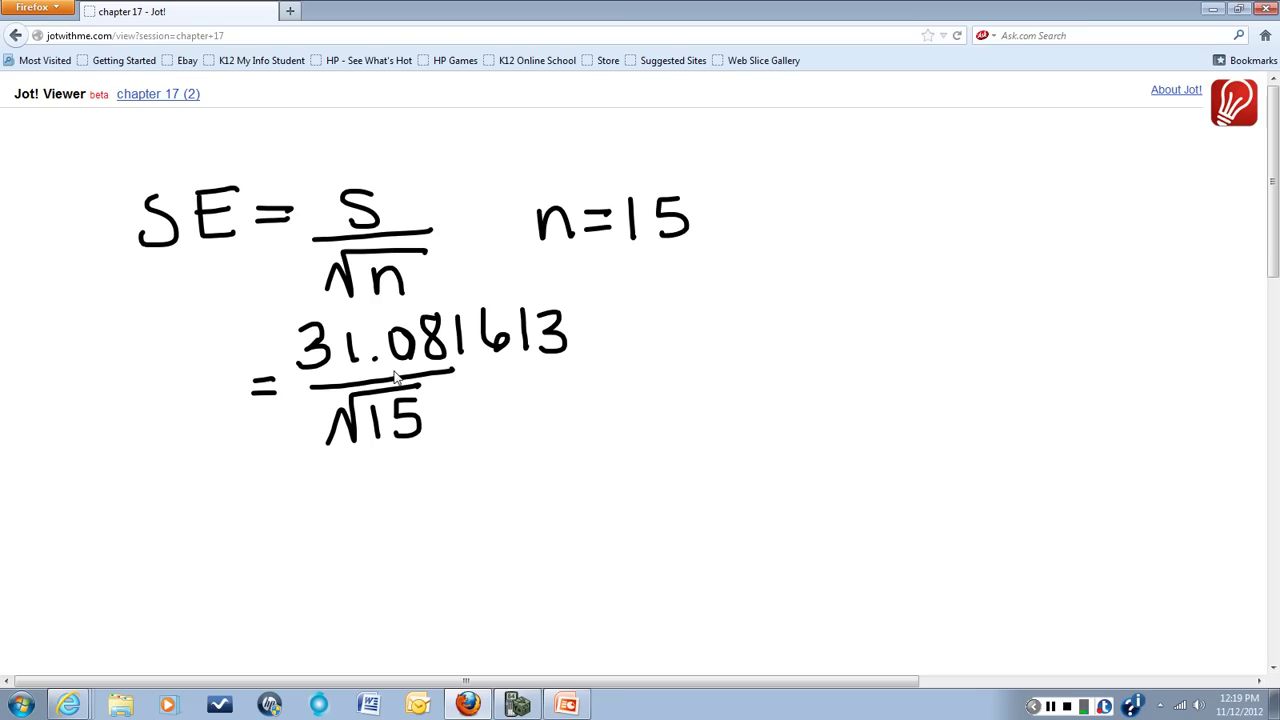
- Bring TI-SmartView back and key in the standard deviation 31.081613
click(512, 706)
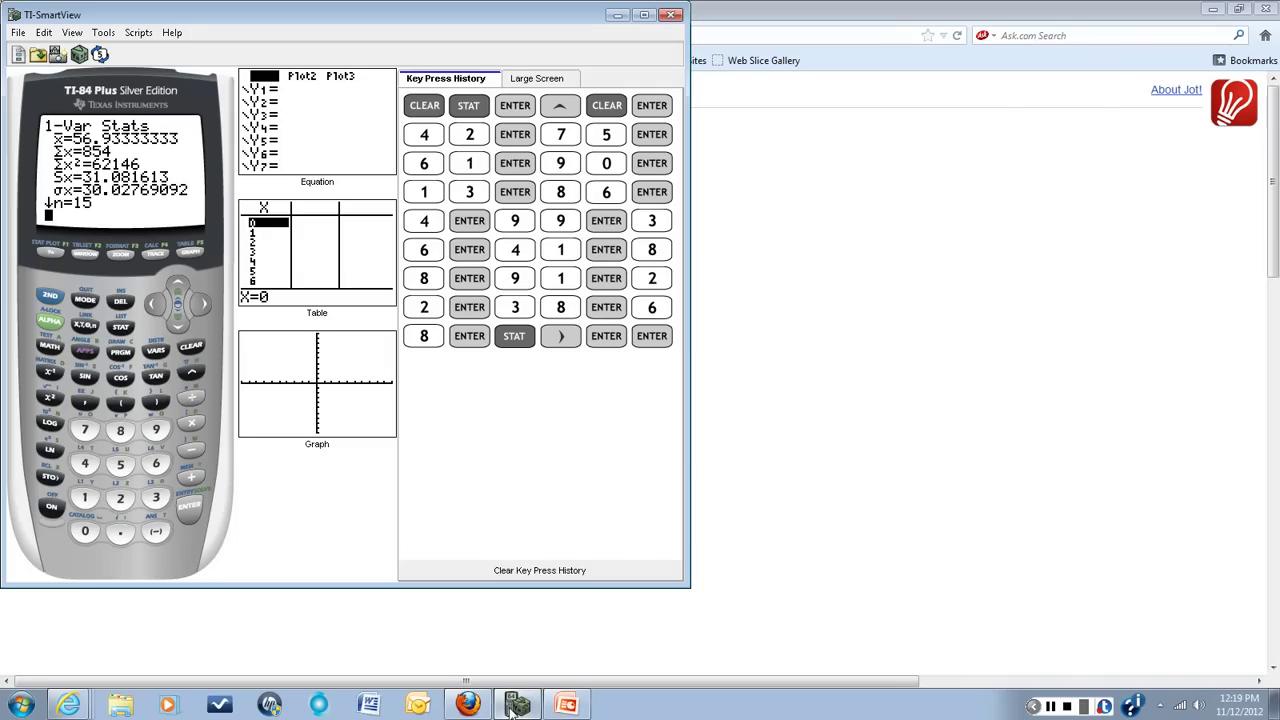
click(156, 498)
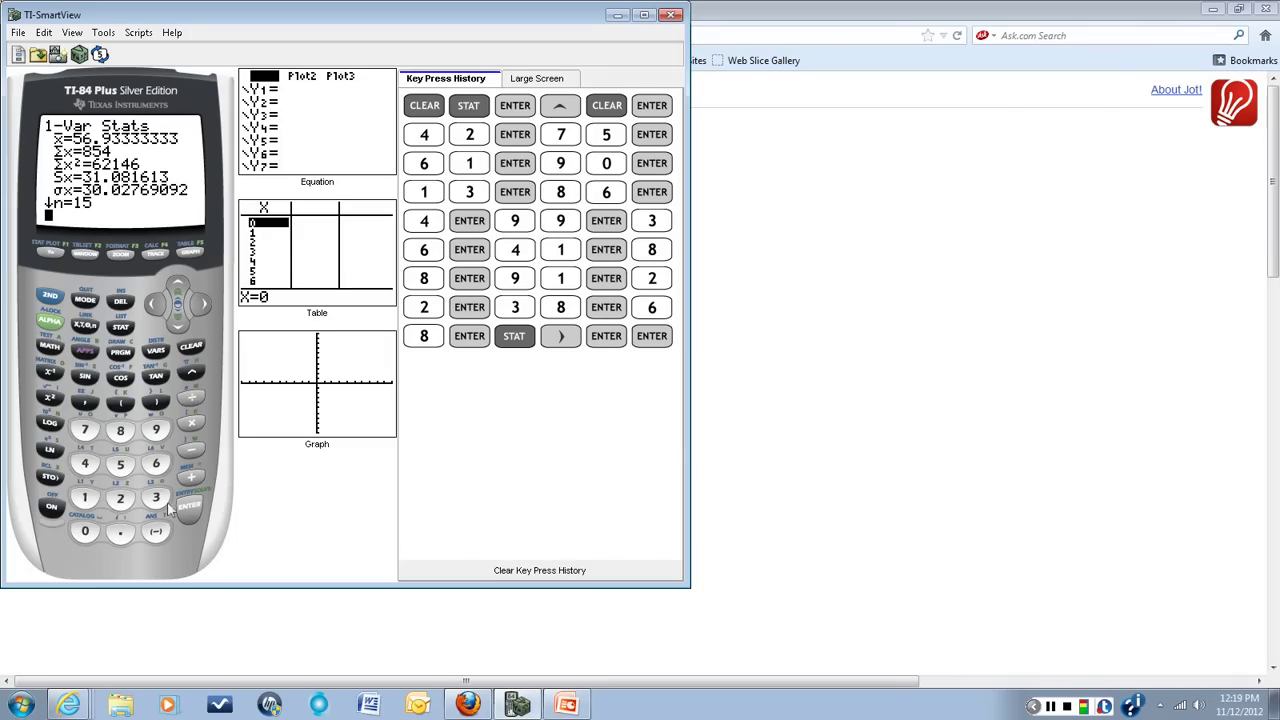
click(87, 500)
click(120, 532)
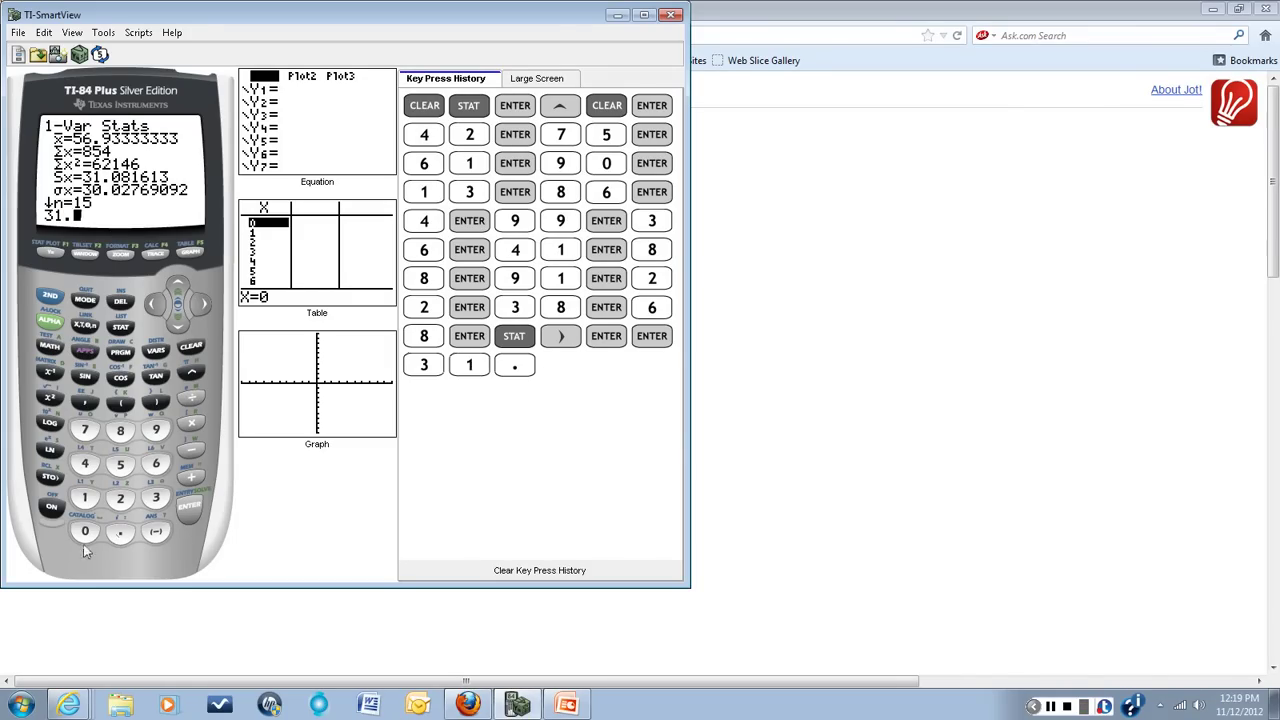
click(85, 532)
click(120, 431)
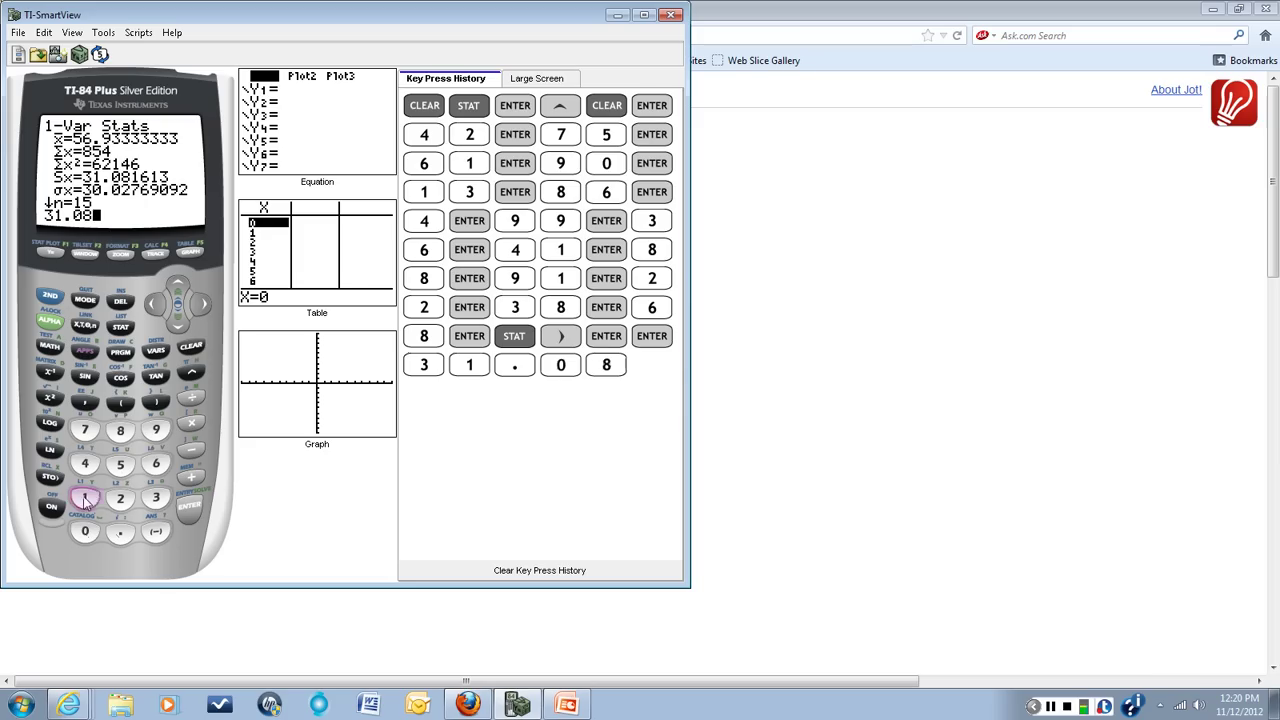
click(85, 500)
click(156, 464)
click(85, 500)
click(156, 498)
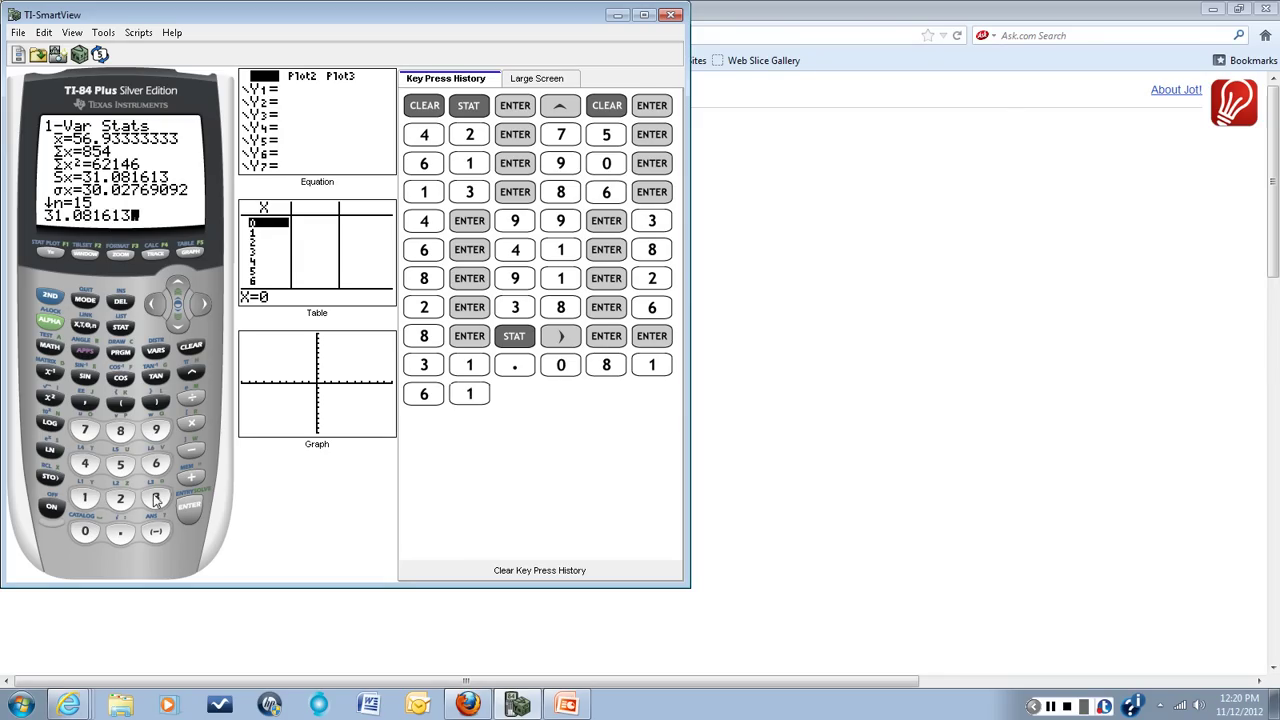
- Divide it by √(15) and evaluate, giving 8.025237968
click(192, 398)
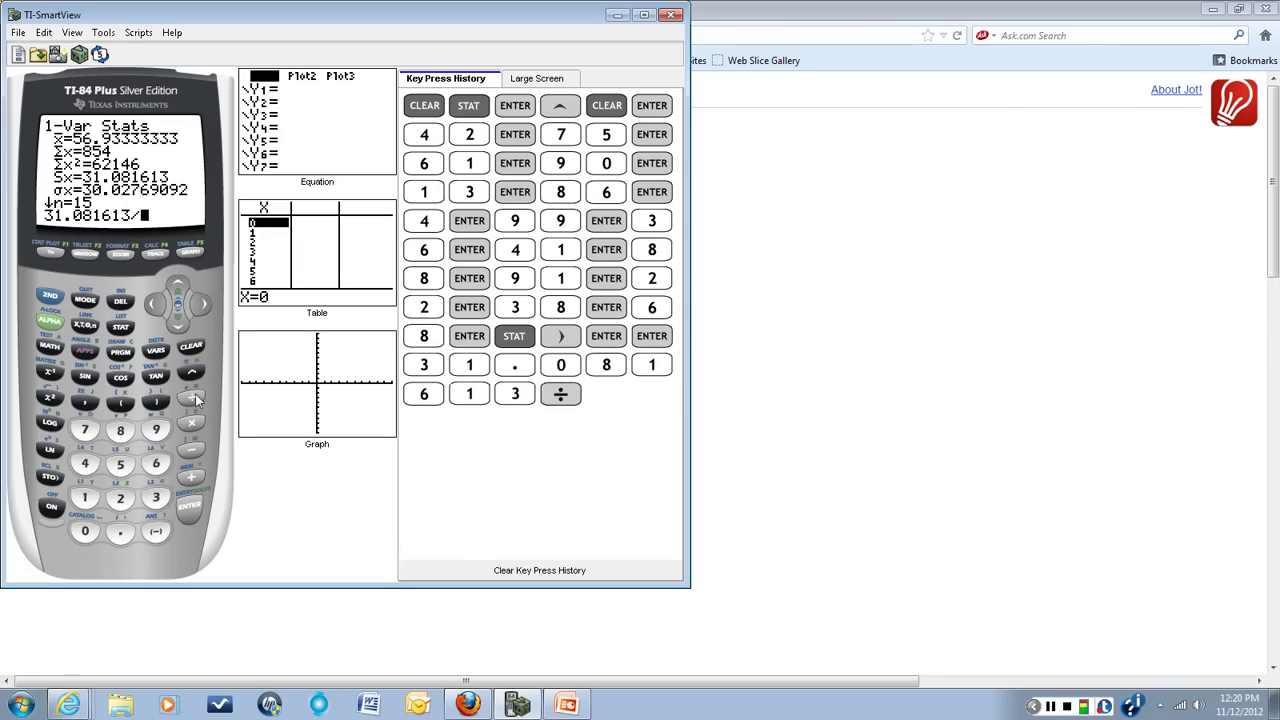
click(50, 296)
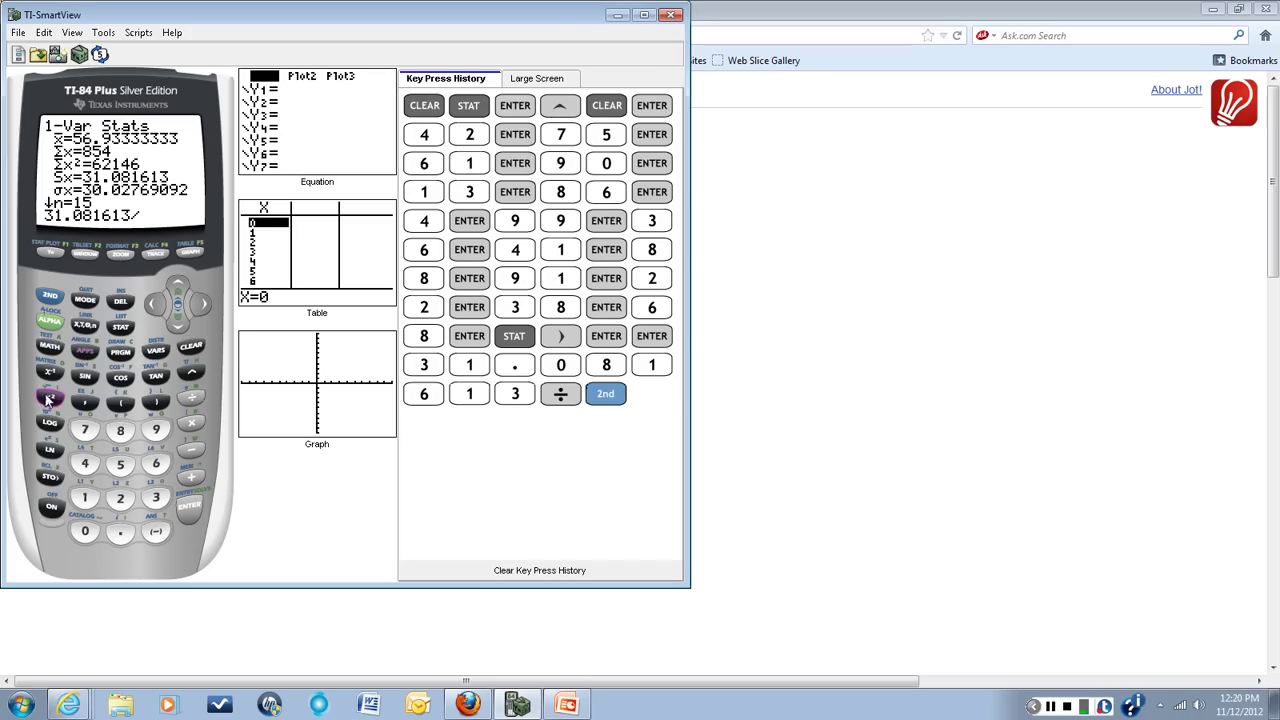
click(48, 398)
click(85, 498)
click(120, 464)
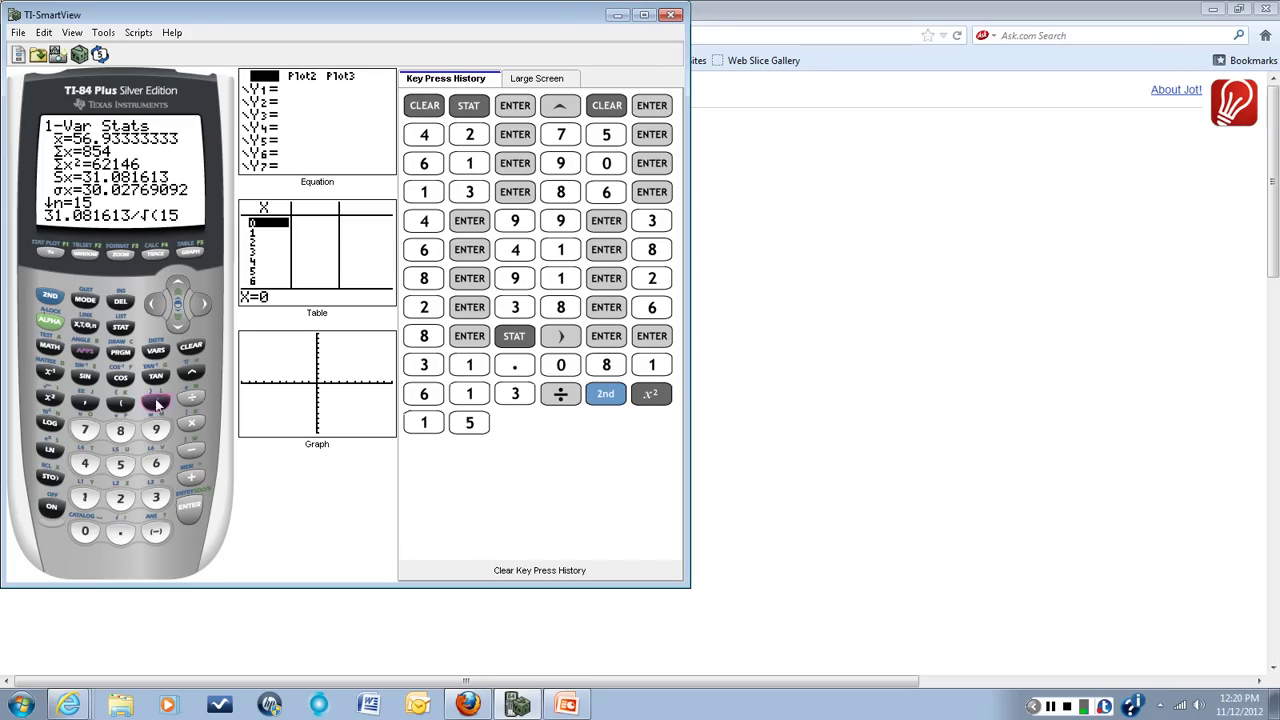
click(156, 402)
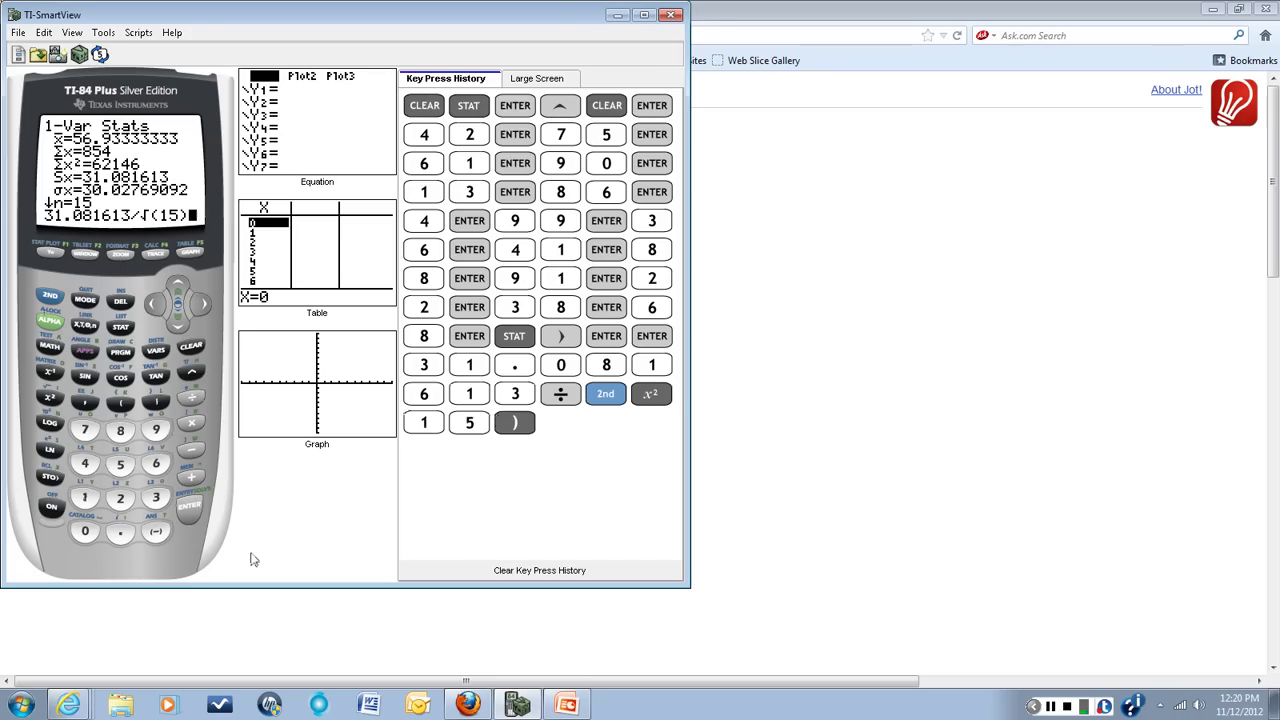
click(192, 511)
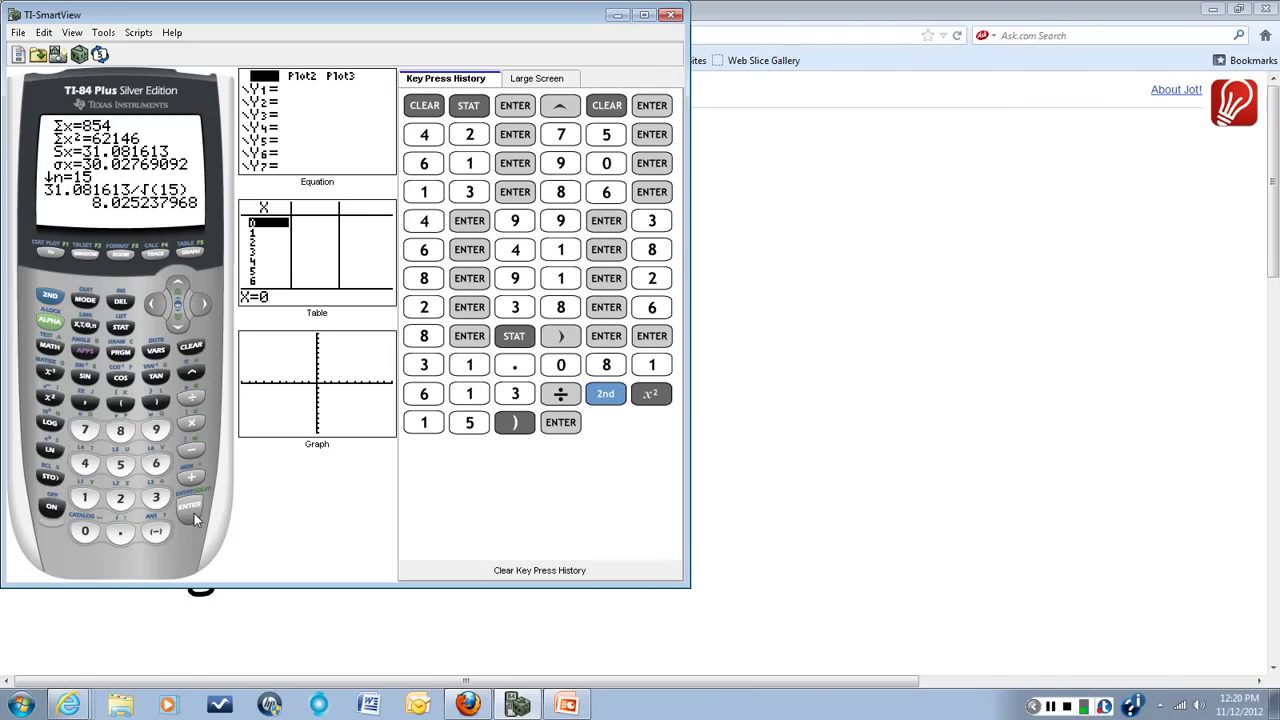
- Minimize TI-SmartView to return to the Jot! whiteboard for the 8.0252 result
click(618, 15)
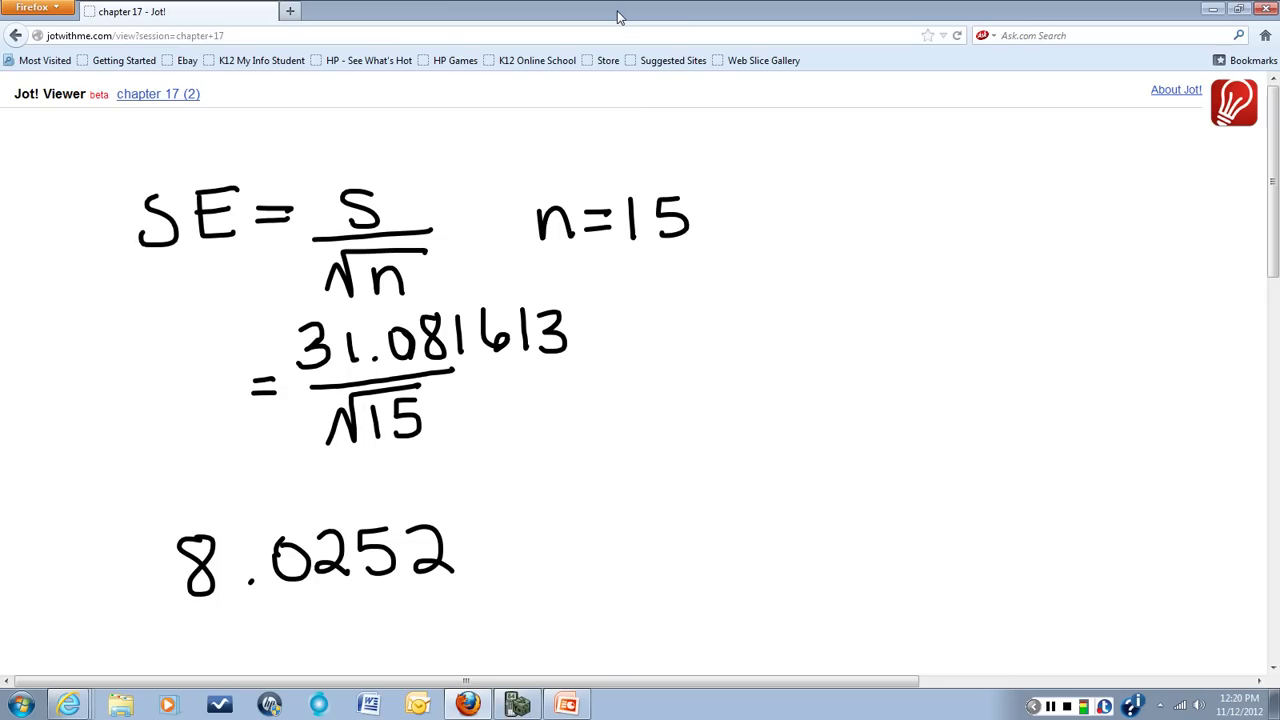